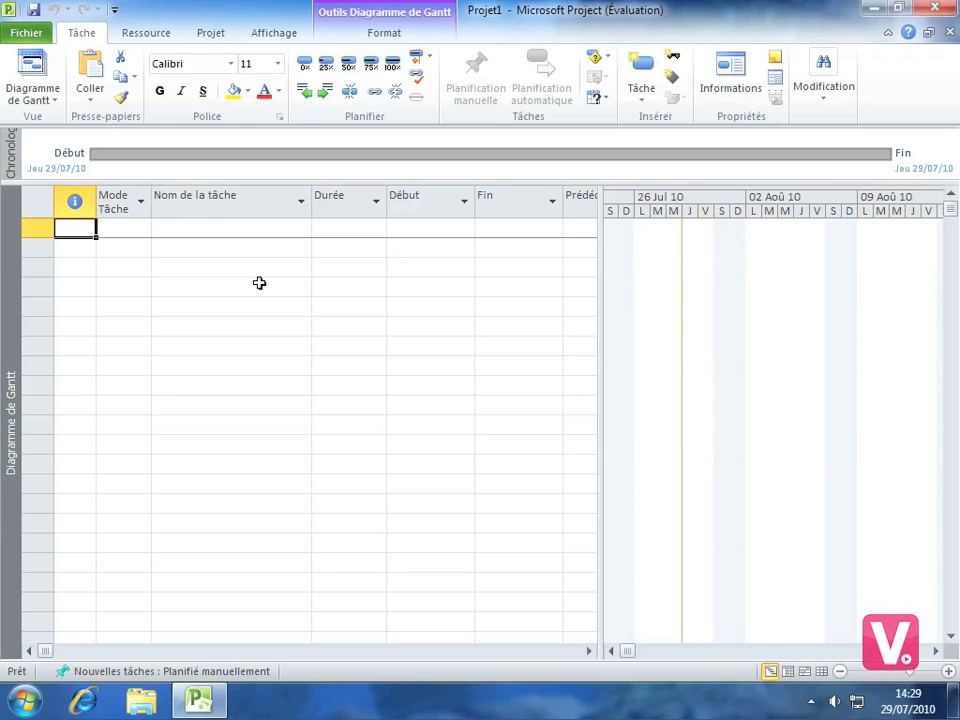
Enter a task named "Réalisation page d'accueil" in the first row of the task table
left_click(189, 228)
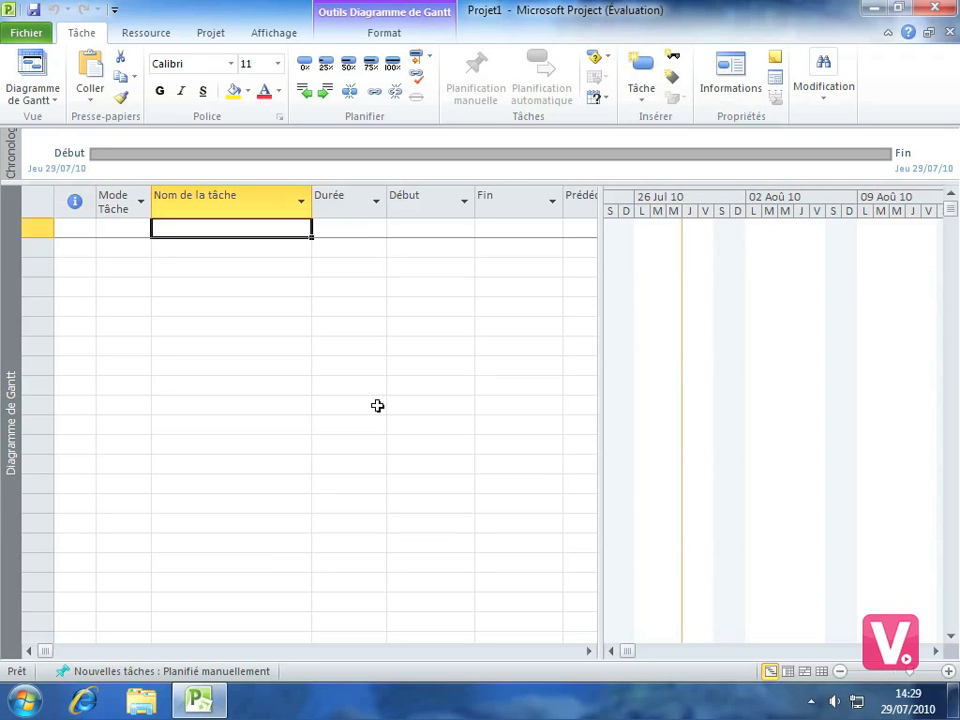
type("Réalisa")
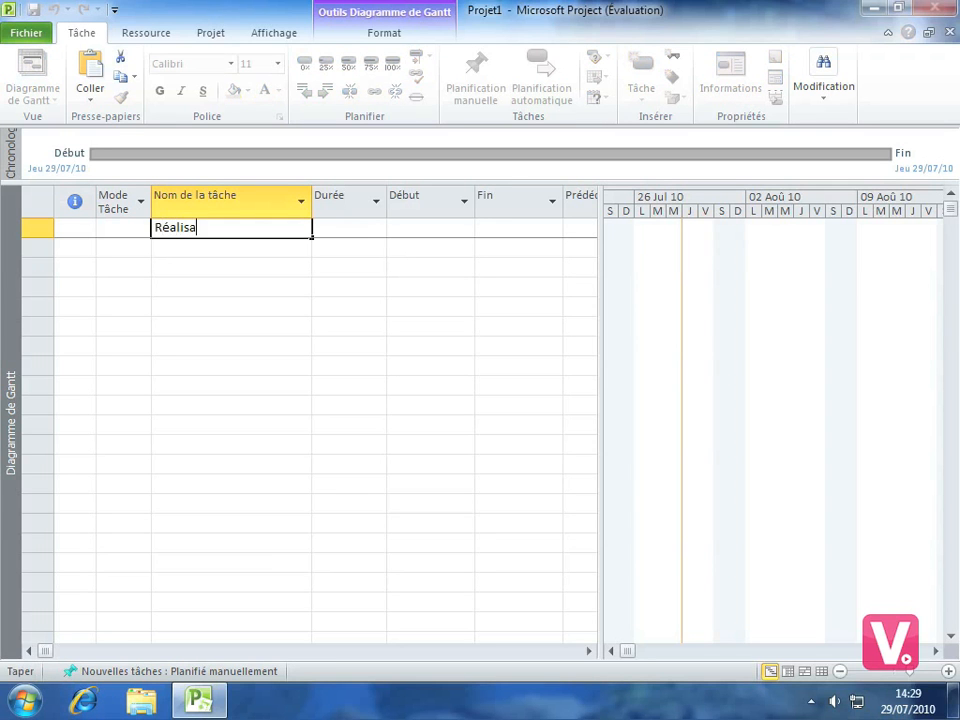
type("tion page d'accueil")
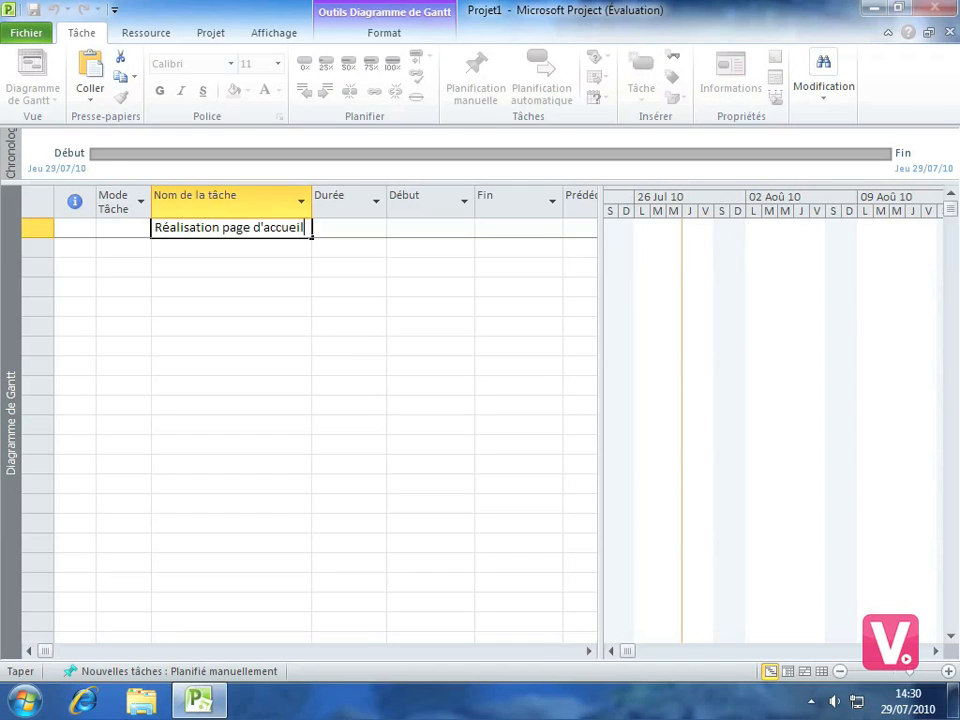
key("Return")
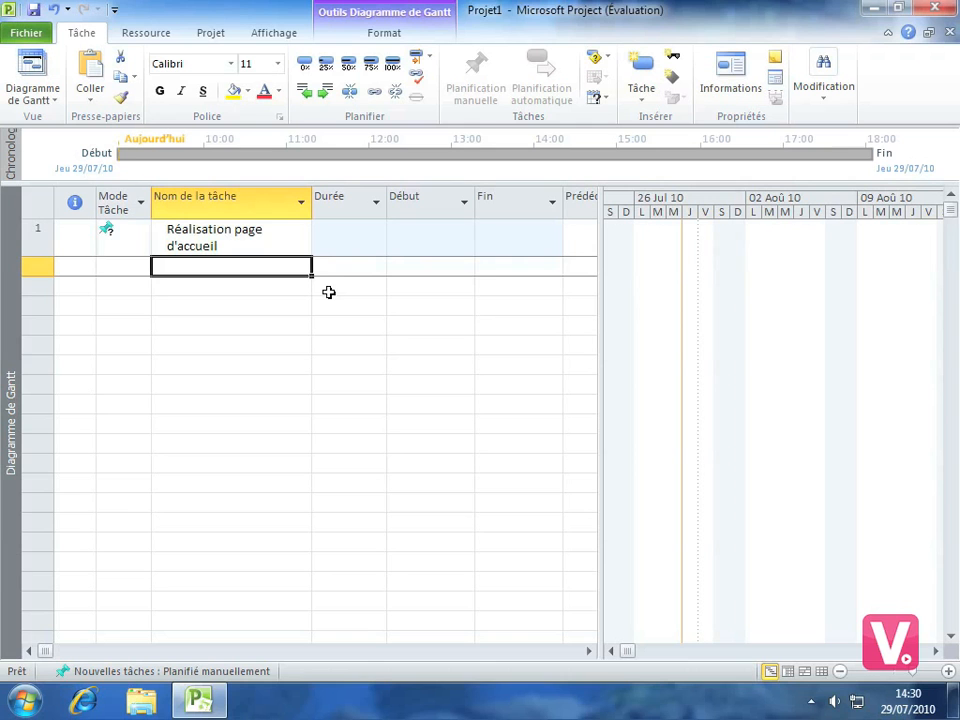
Set the duration of the task "Réalisation page d'accueil" to 4 days
left_click(344, 240)
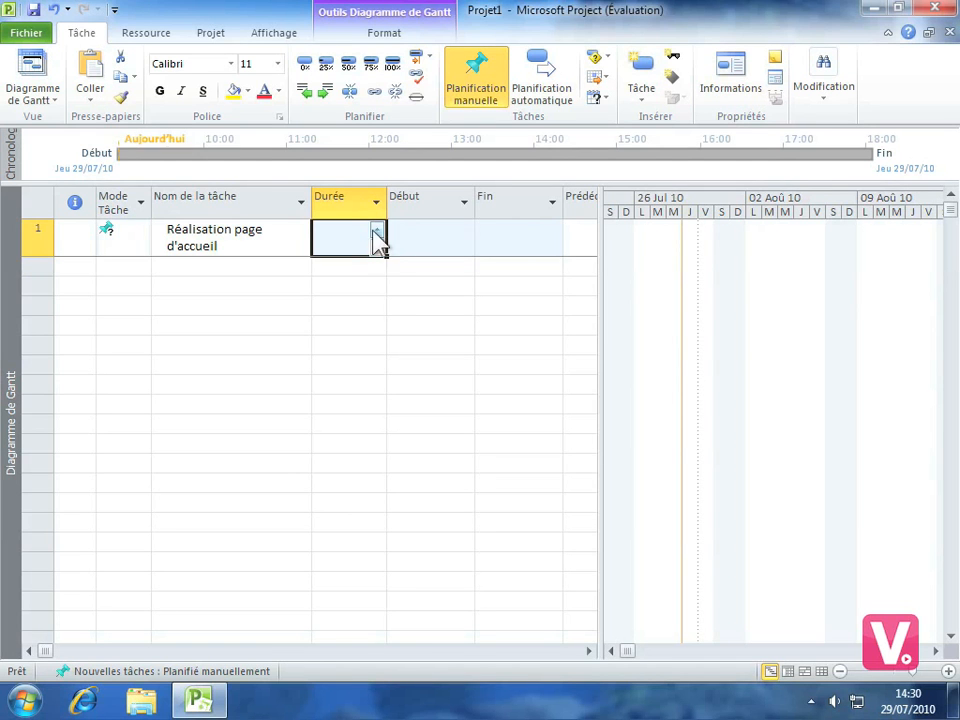
left_click(377, 233)
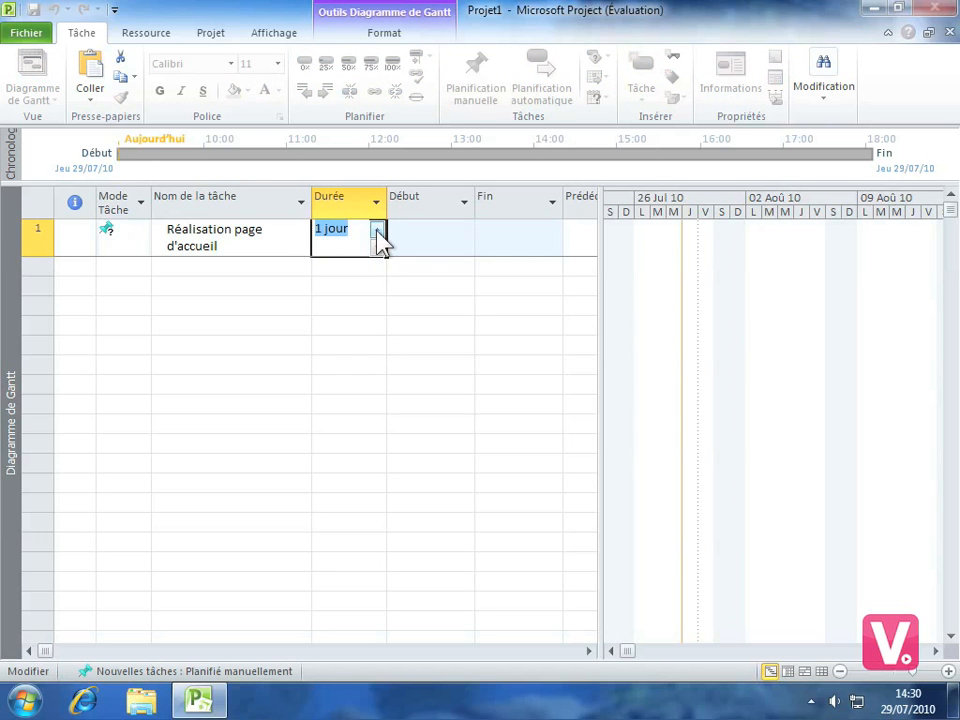
left_click(377, 232)
left_click(377, 229)
left_click(377, 229)
Set the start date of the task "Réalisation page d'accueil" to Monday 02/08/10
left_click(400, 244)
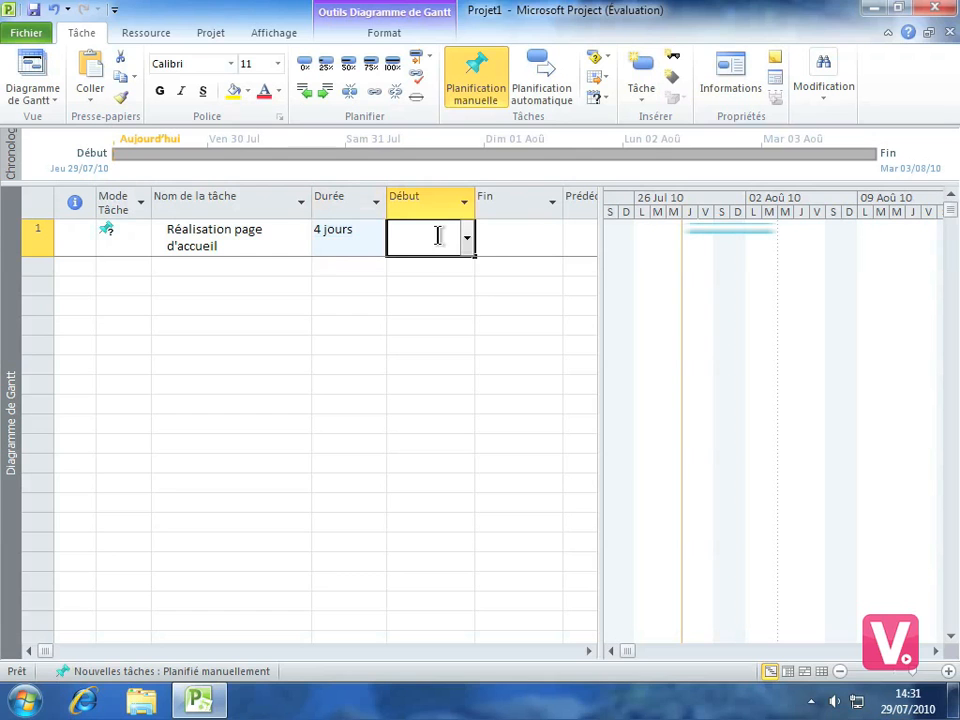
left_click(466, 238)
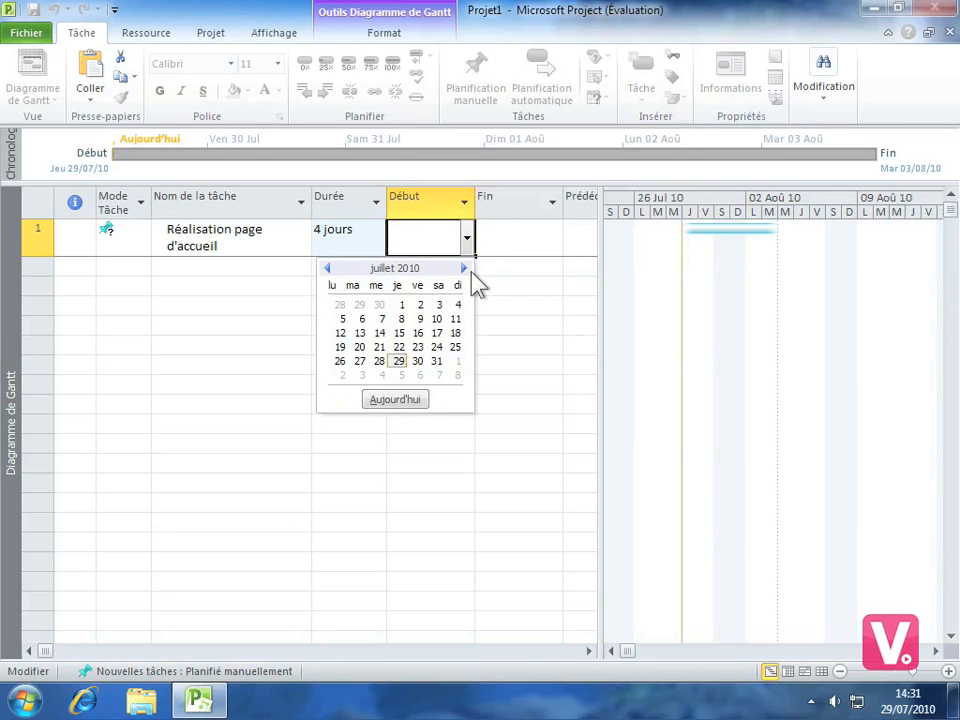
left_click(464, 268)
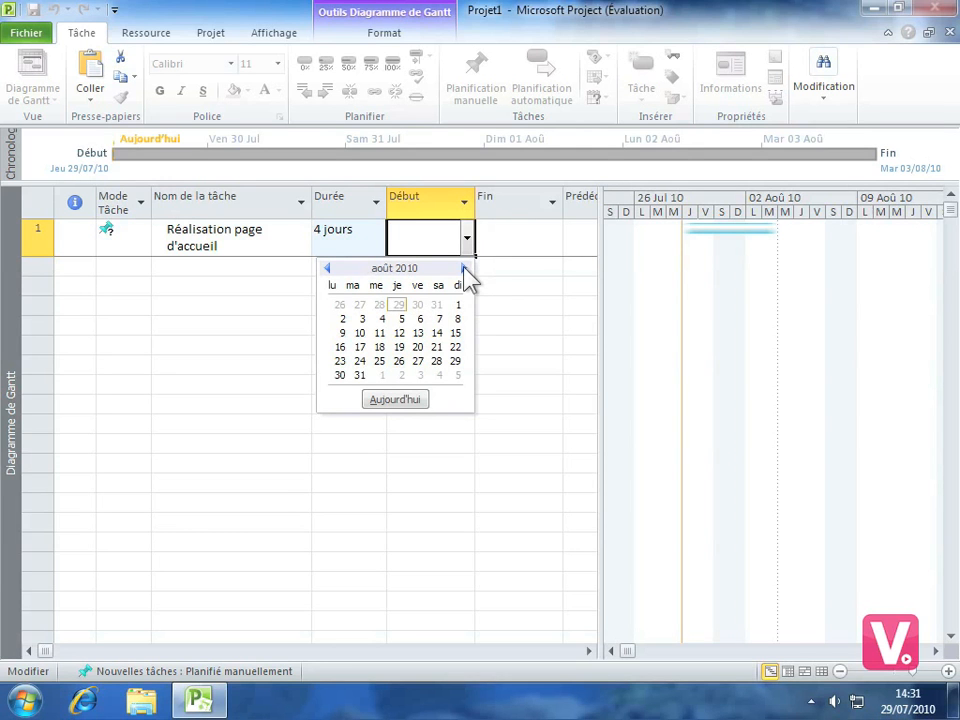
left_click(341, 319)
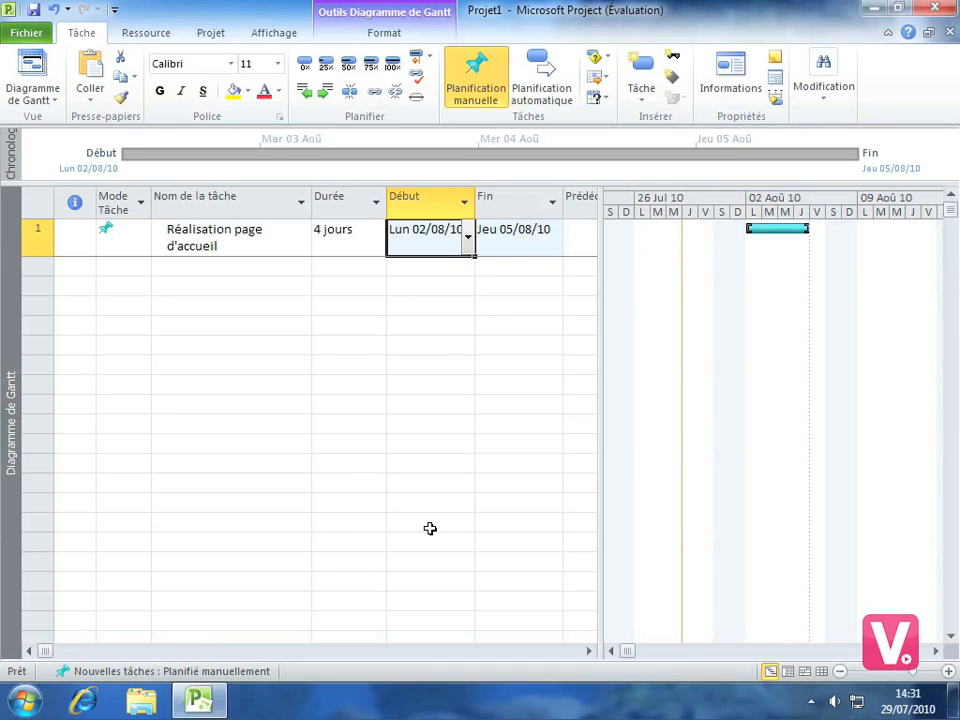
Add a "% achevé" column after Noms ressources in the task table and set the first task's completion to 10%
left_click(590, 651)
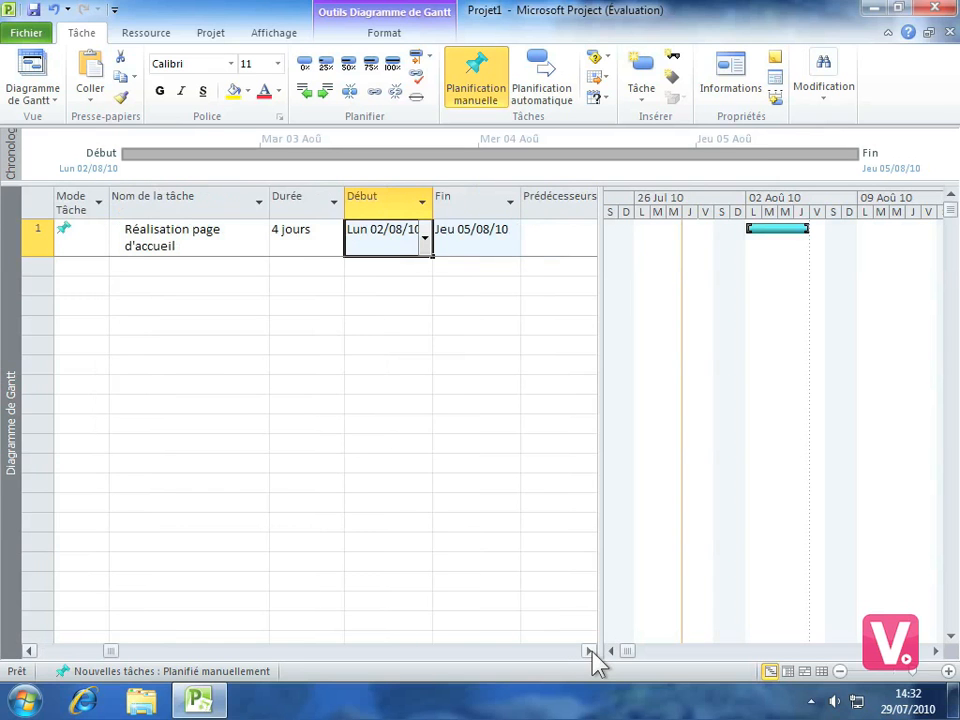
left_click(590, 651)
left_click(590, 651)
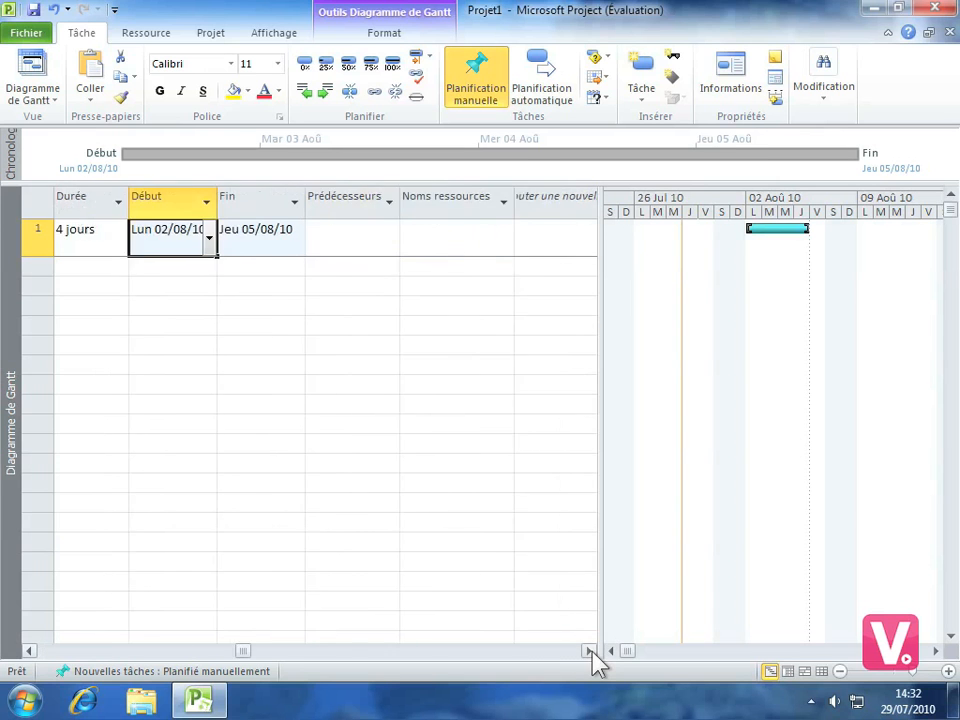
left_click(590, 651)
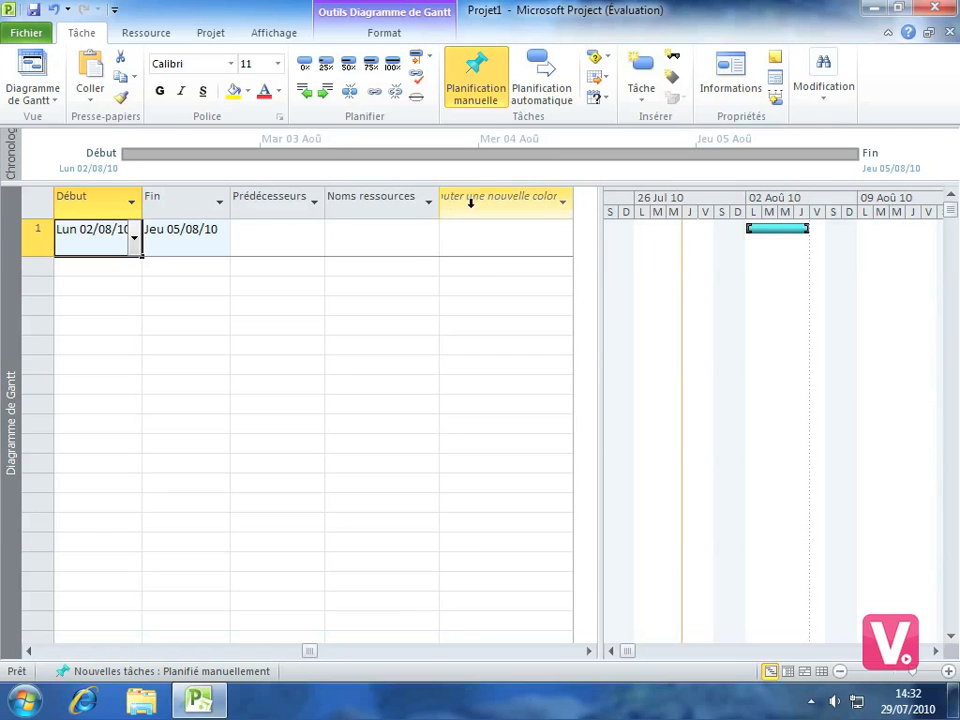
left_click(502, 203)
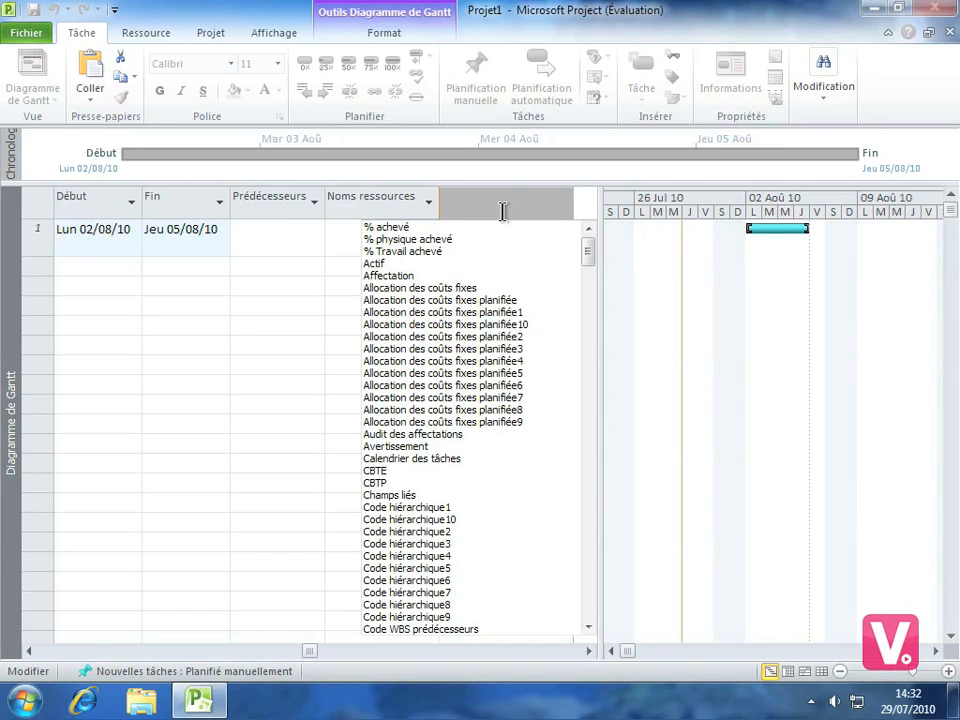
left_click(387, 227)
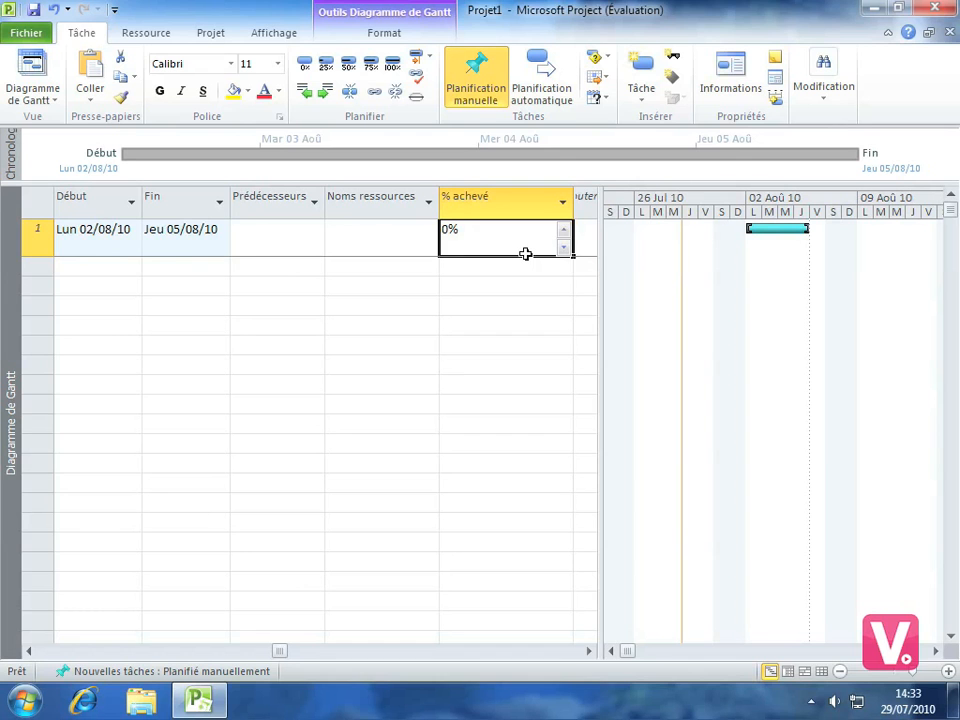
left_click(564, 231)
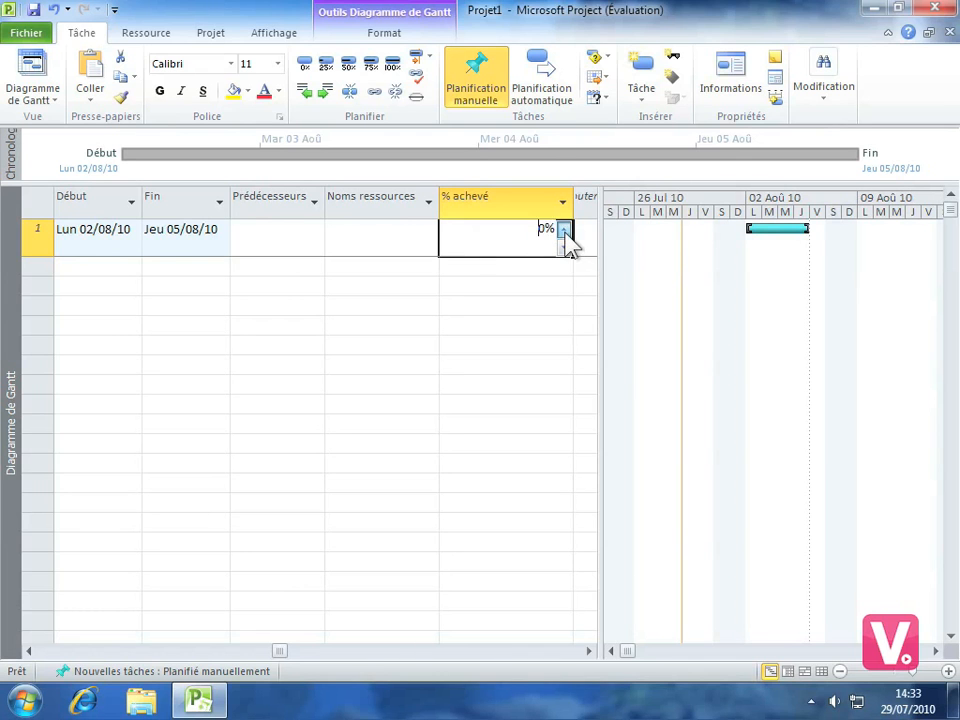
left_click(565, 233)
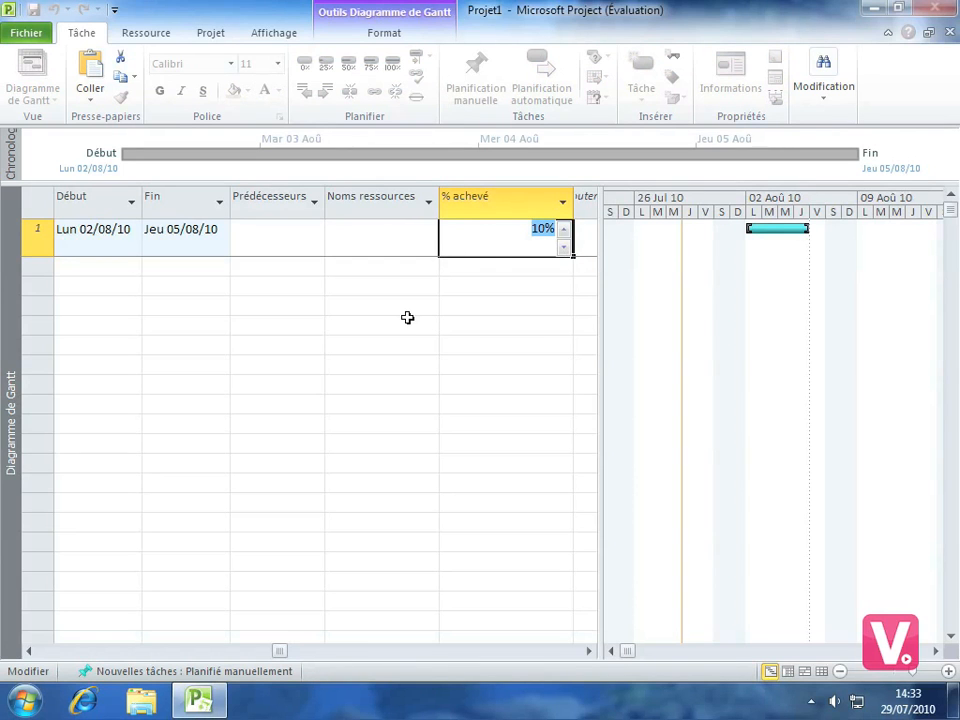
In the first task's general information, set the duration to 5 days and the completion to 20%
left_click(168, 236)
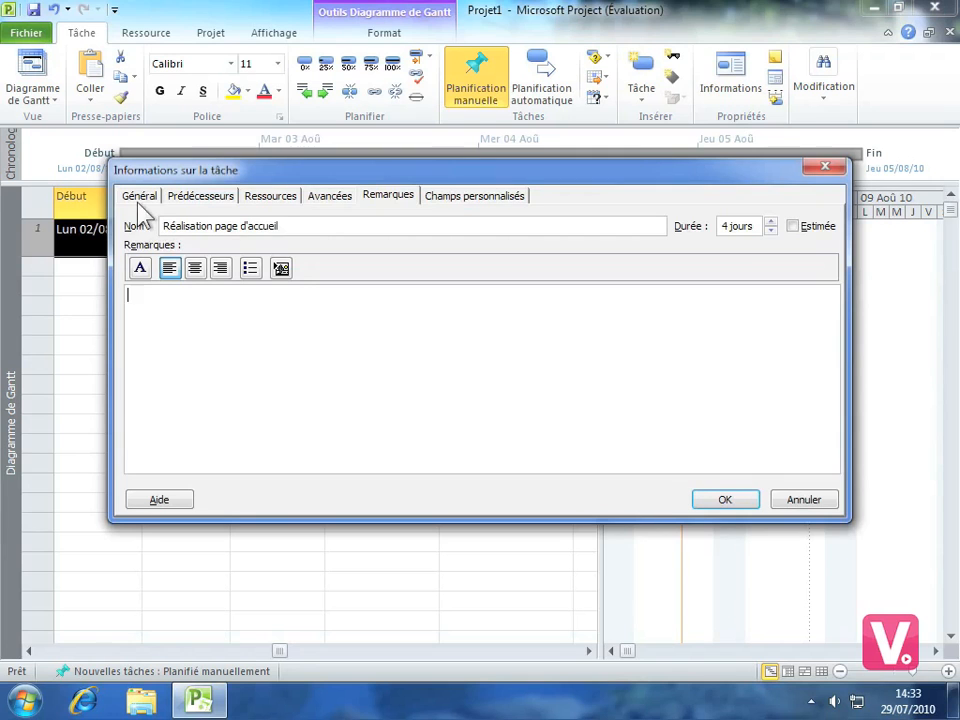
left_click(143, 197)
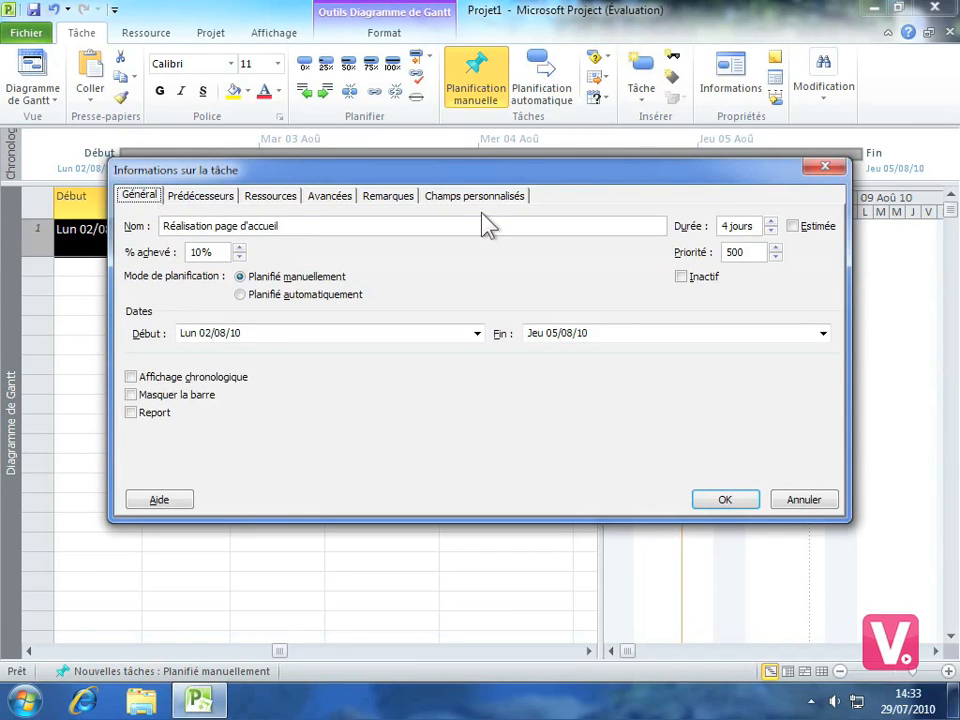
left_click(771, 222)
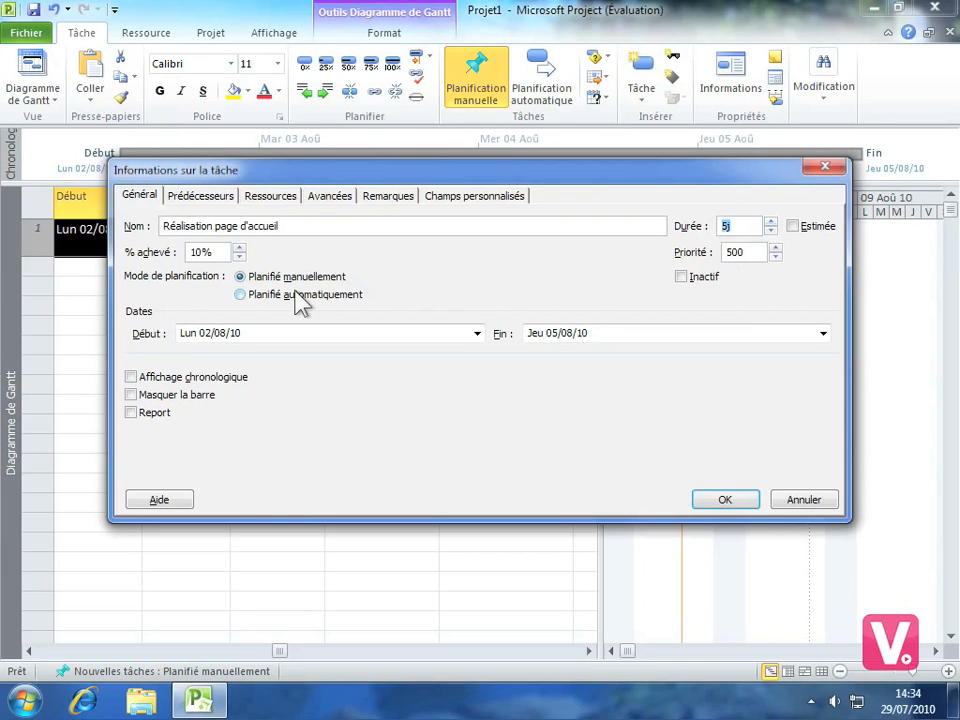
left_click(239, 248)
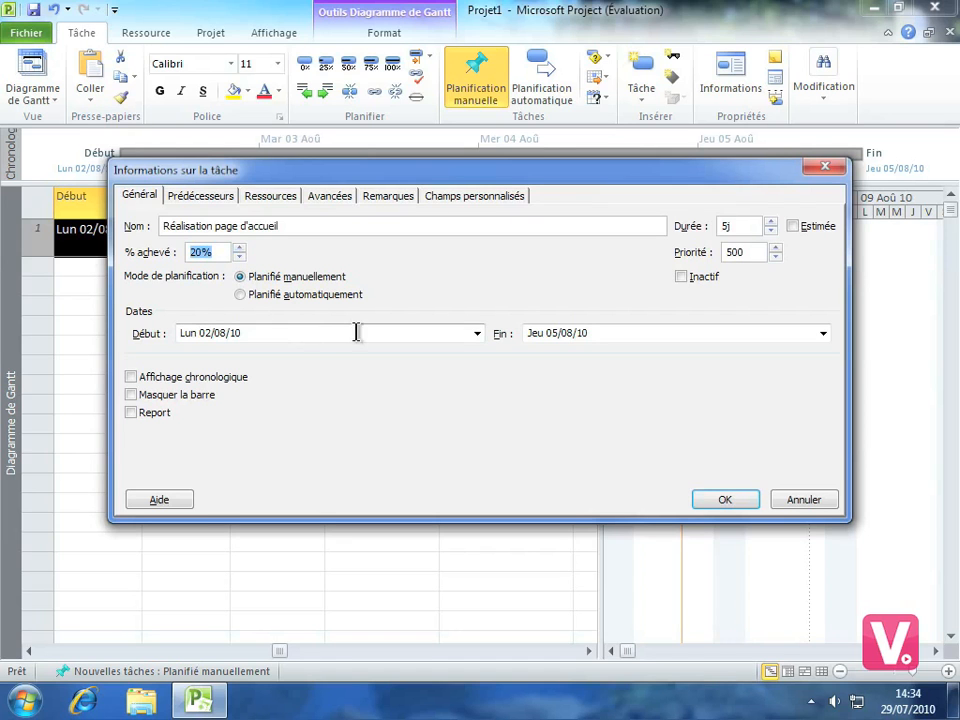
left_click(478, 336)
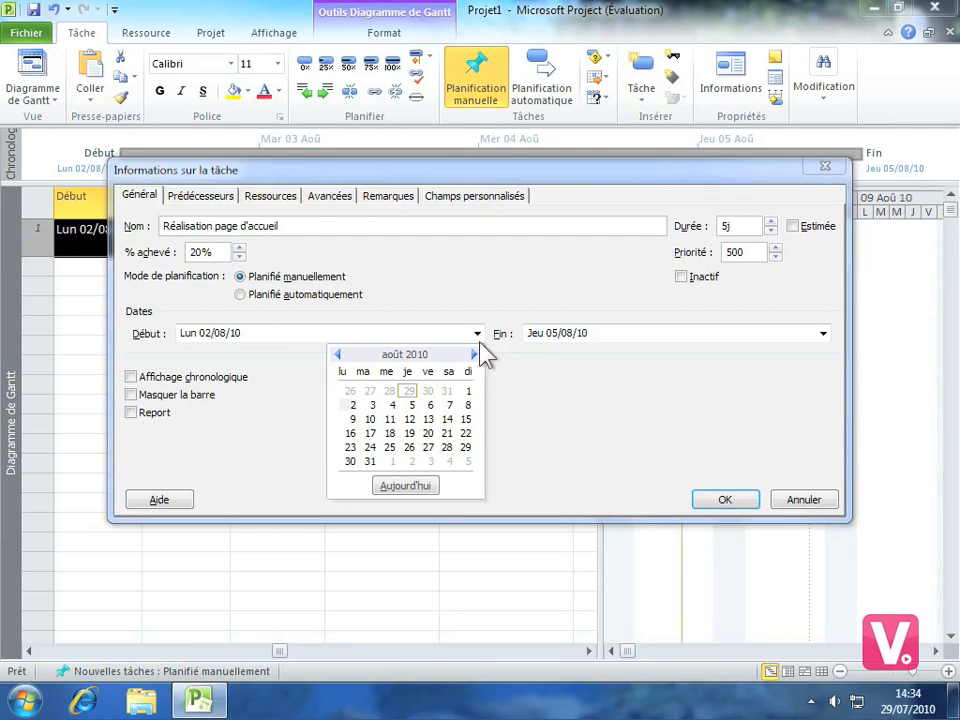
left_click(478, 334)
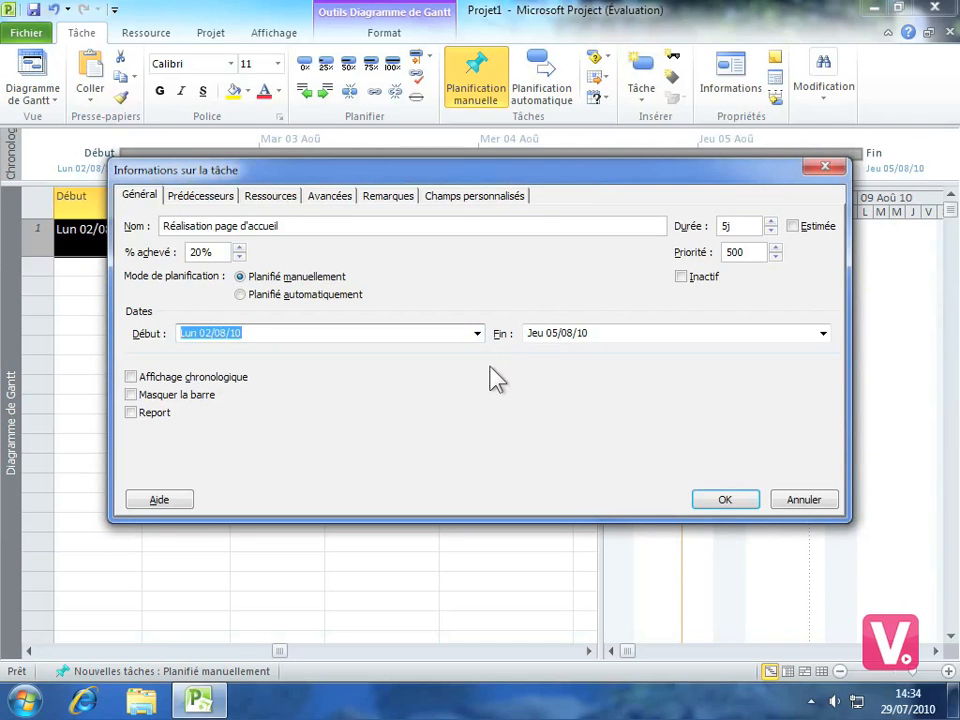
left_click(738, 488)
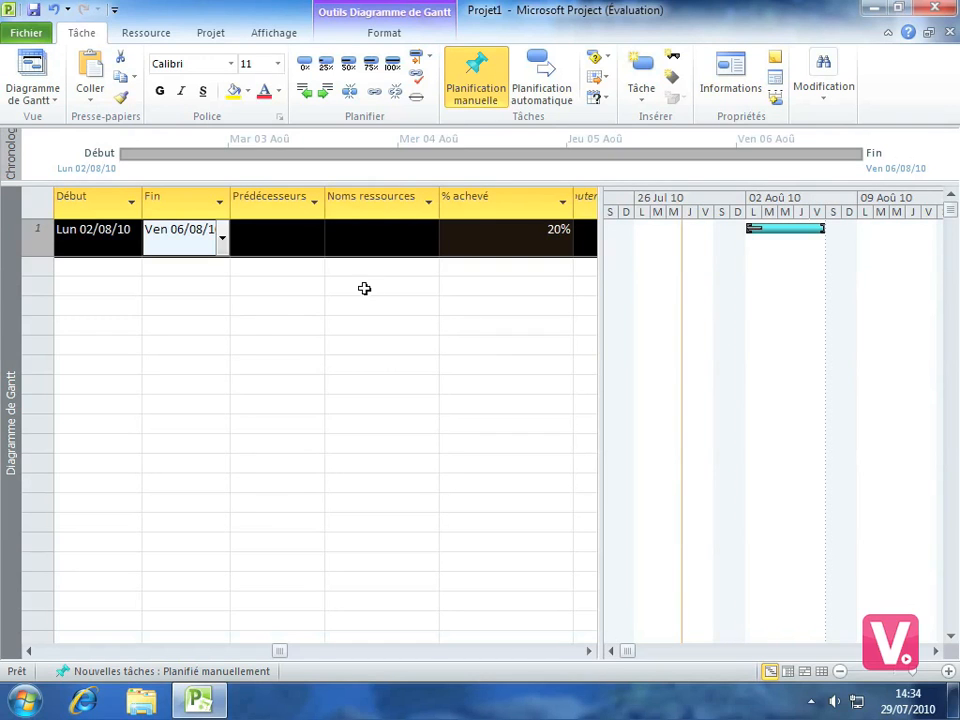
Add a centred note reading "Important" to the task "Réalisation page d'accueil"
left_click(345, 239)
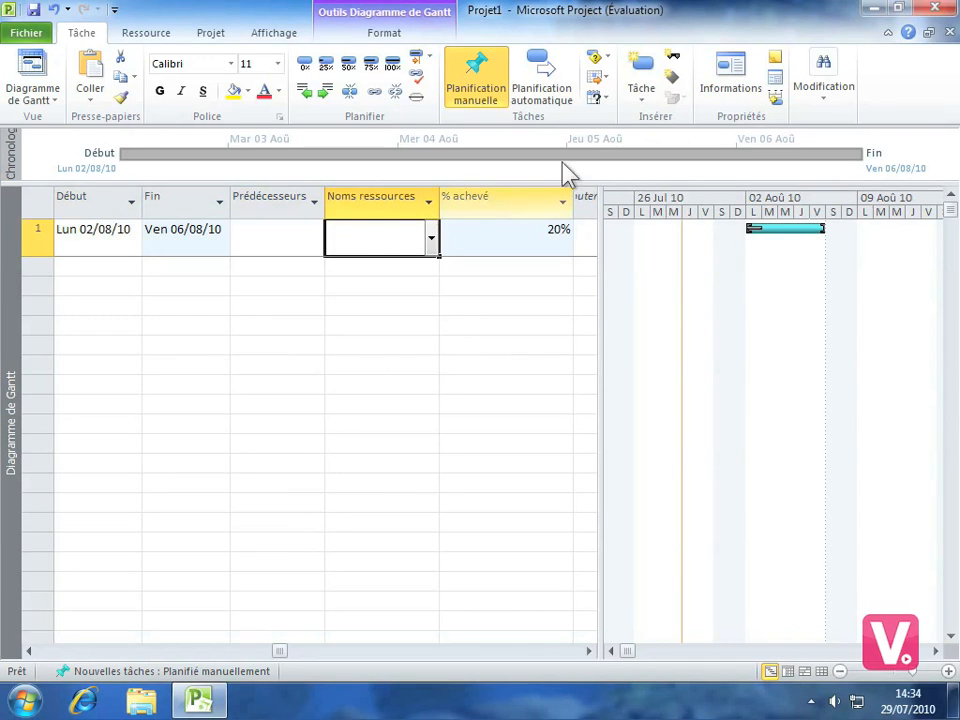
left_click(778, 62)
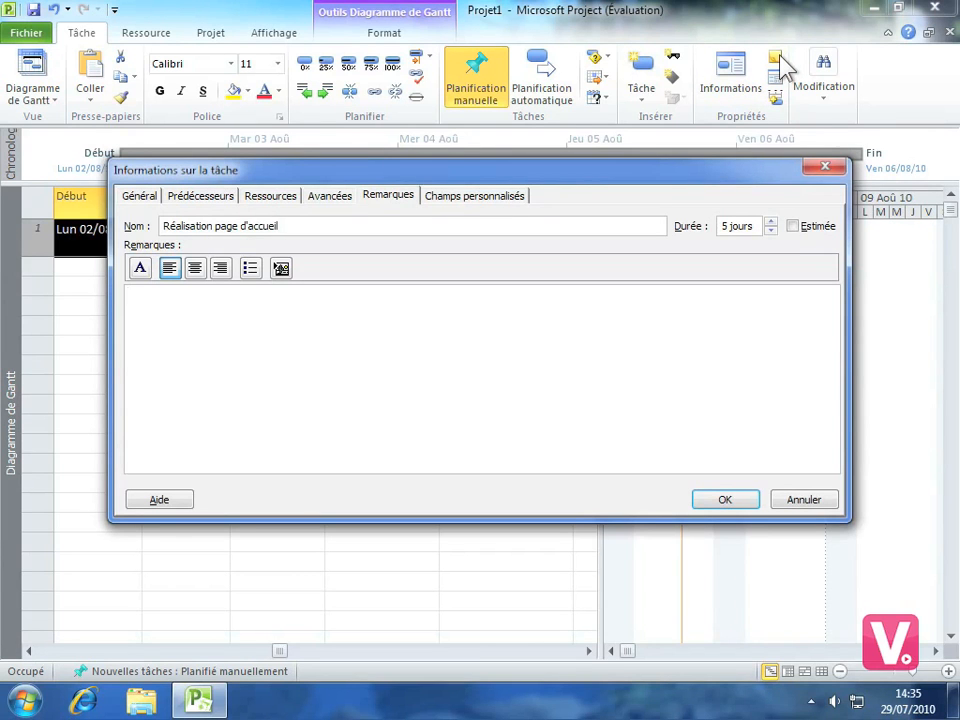
type("Important")
left_click_drag(193, 299, 122, 299)
left_click(197, 268)
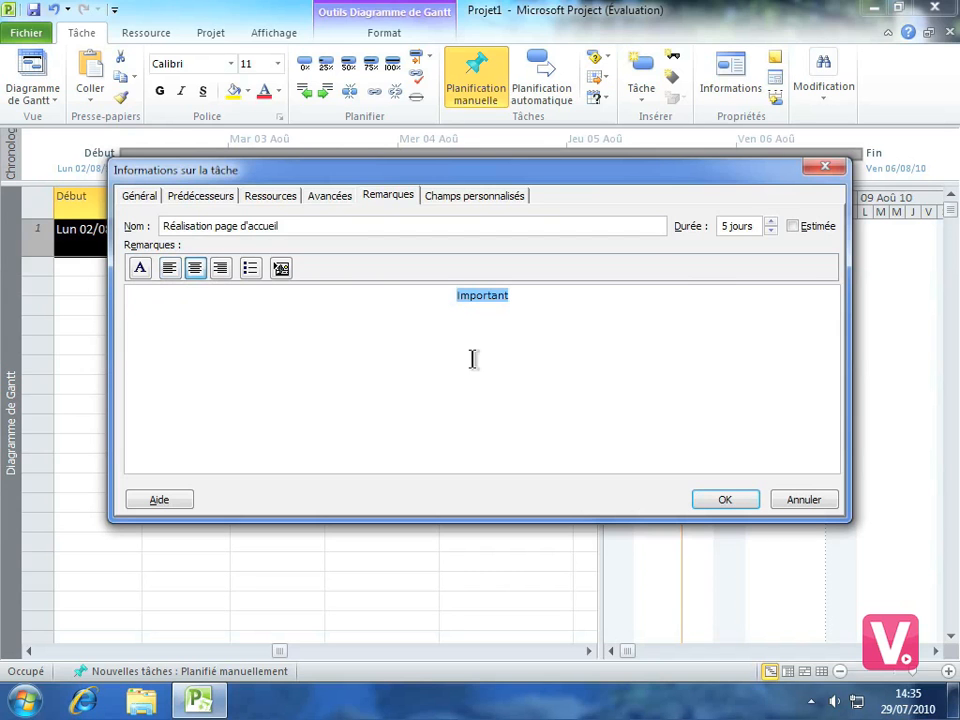
left_click(733, 497)
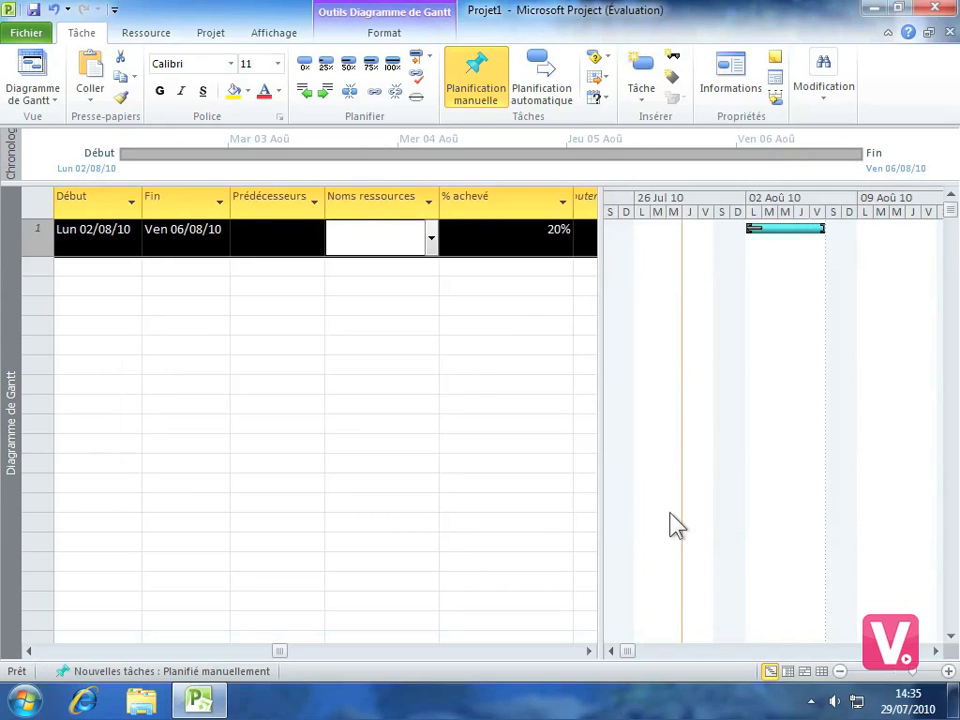
left_click(338, 337)
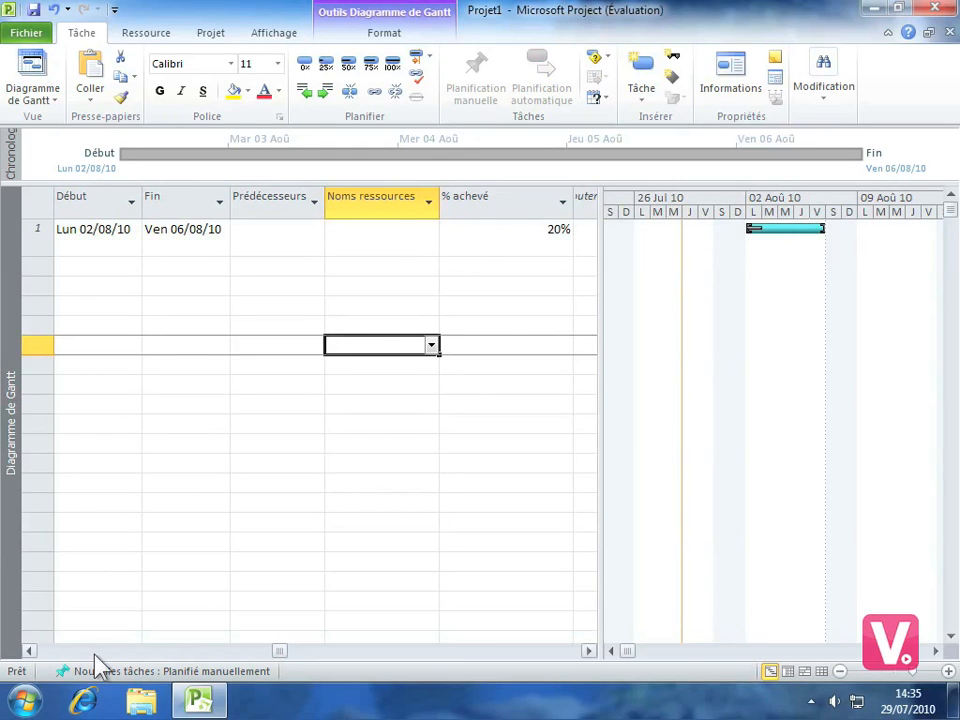
Select the empty task name cell directly below "Réalisation page d'accueil"
left_click(29, 651)
left_click(29, 651)
left_click(29, 651)
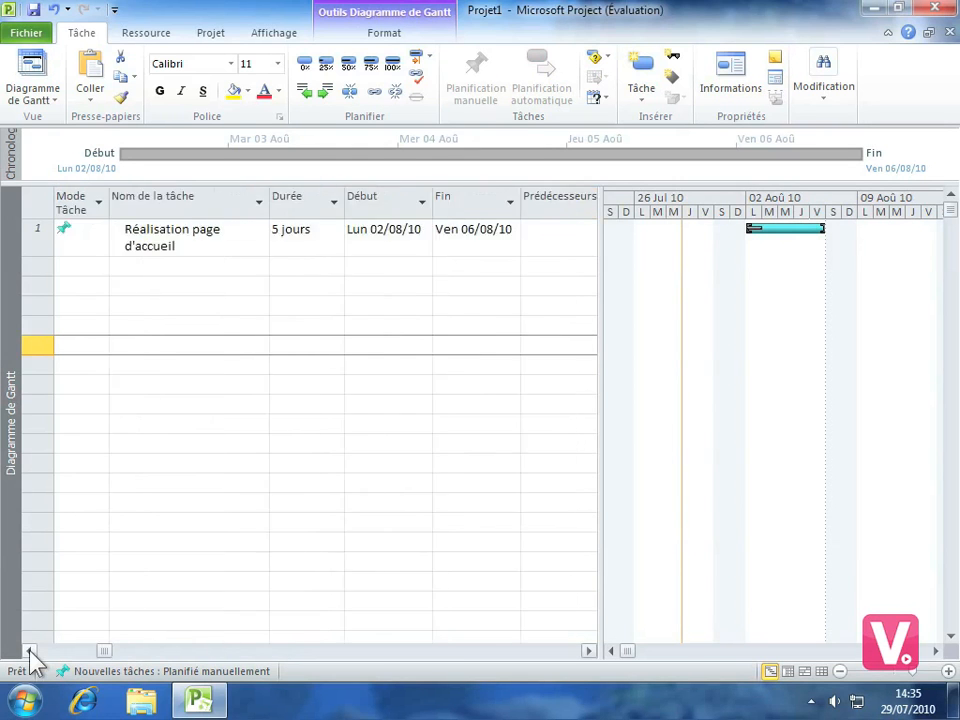
left_click(29, 651)
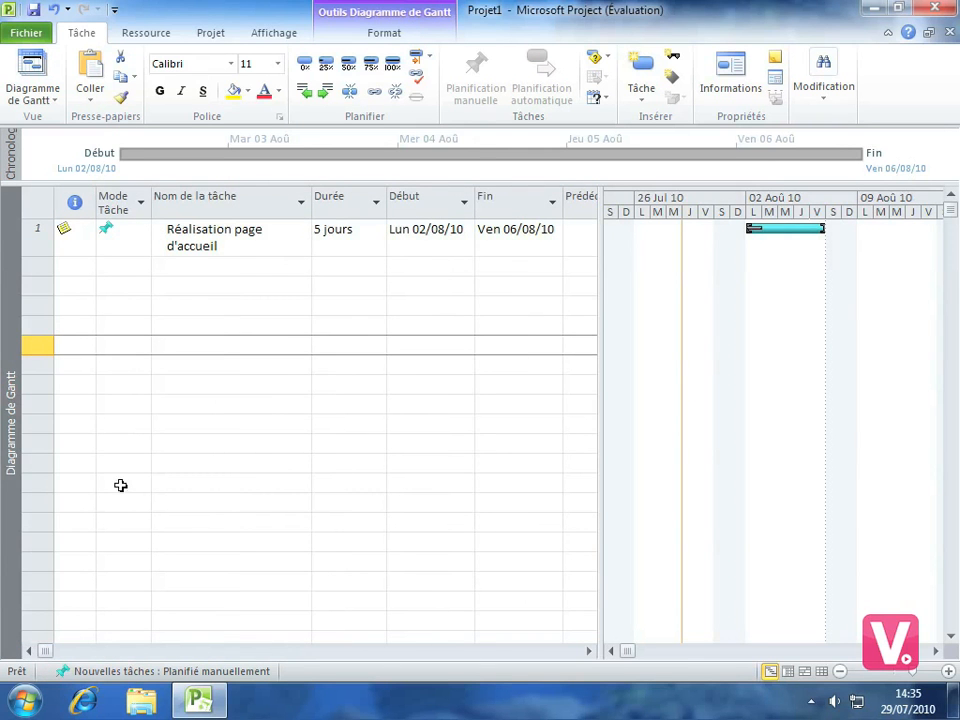
left_click(230, 268)
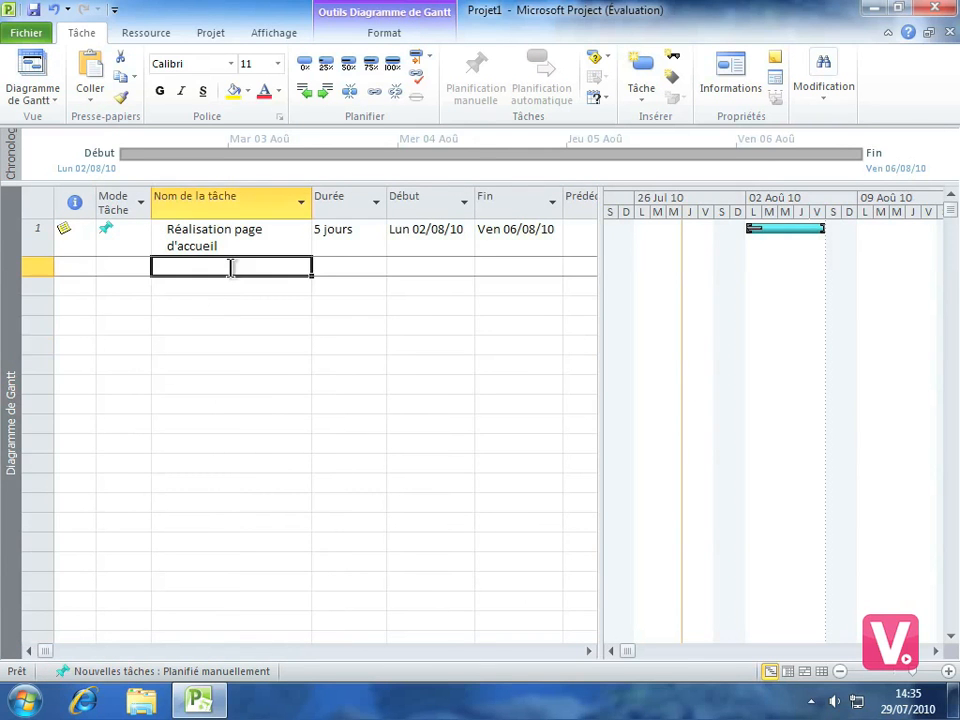